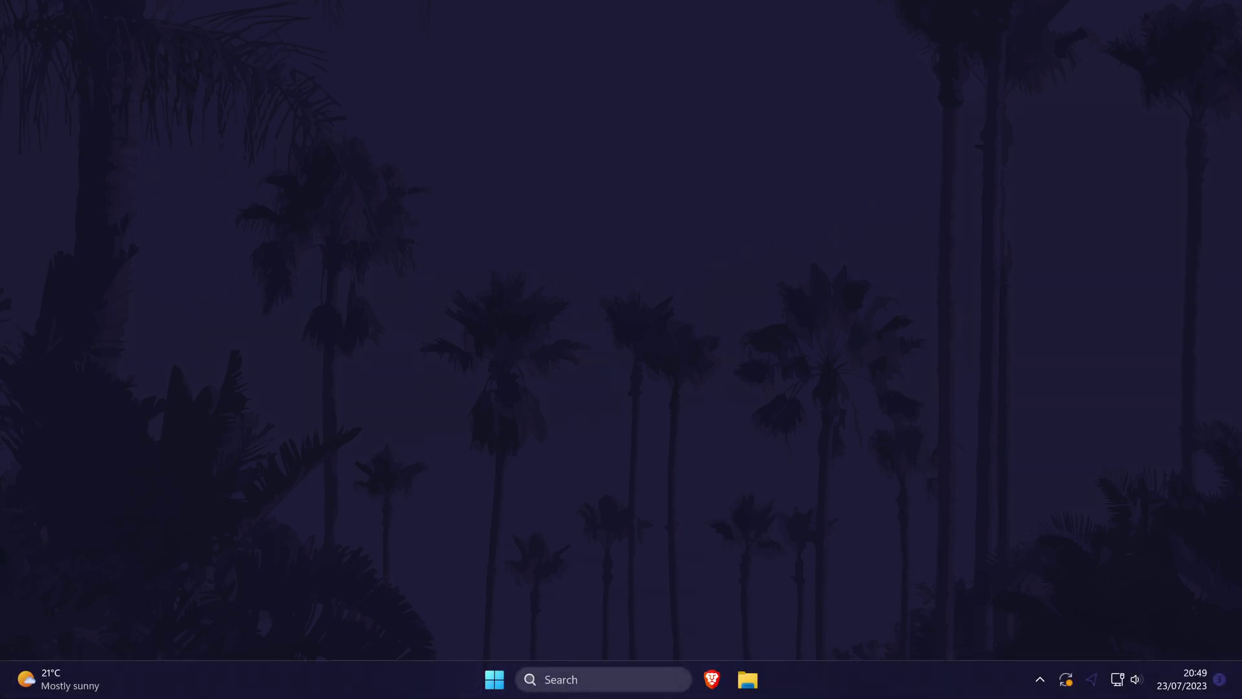
Search Windows for 'phone' and launch Phone Link from Best match
click(573, 678)
text(phone)
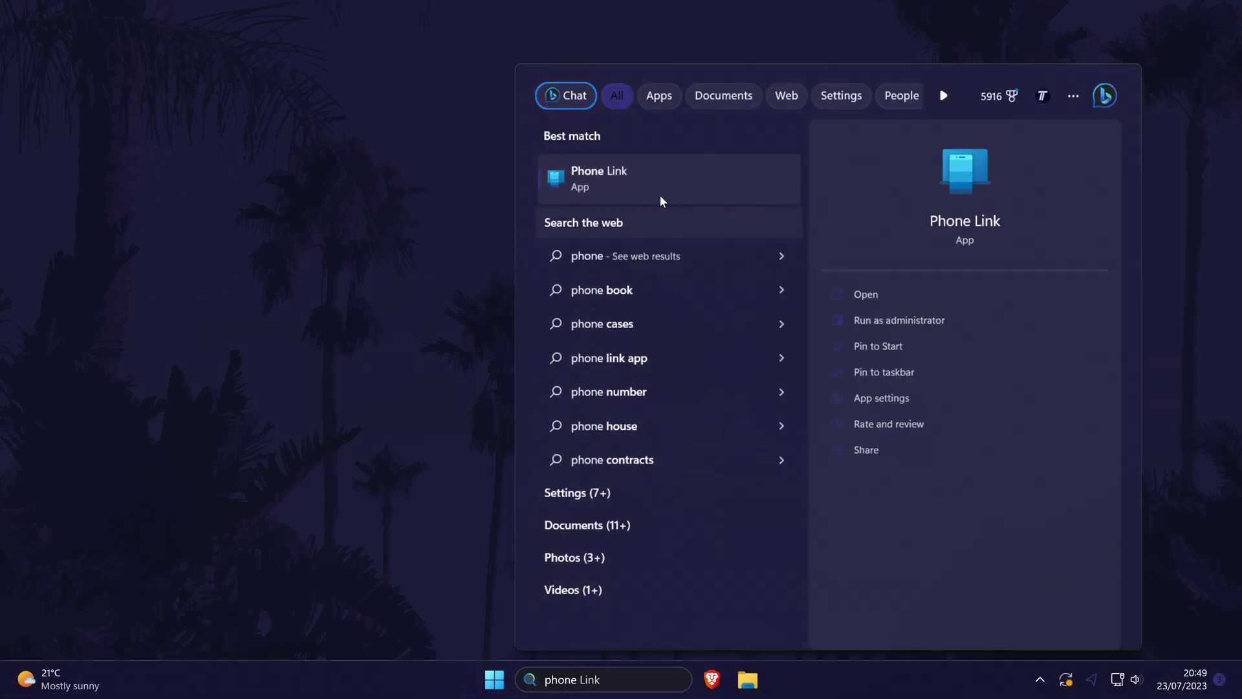
click(621, 180)
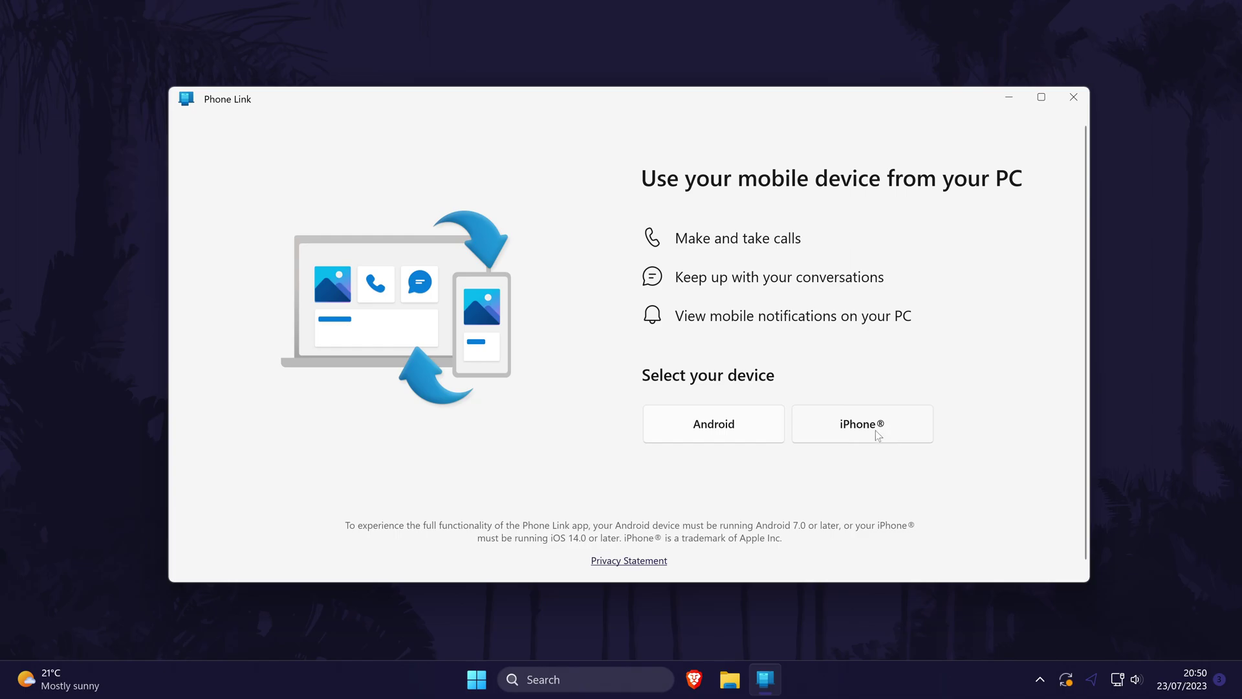
Choose iPhone as the device type to show the Bluetooth pairing QR code
click(877, 434)
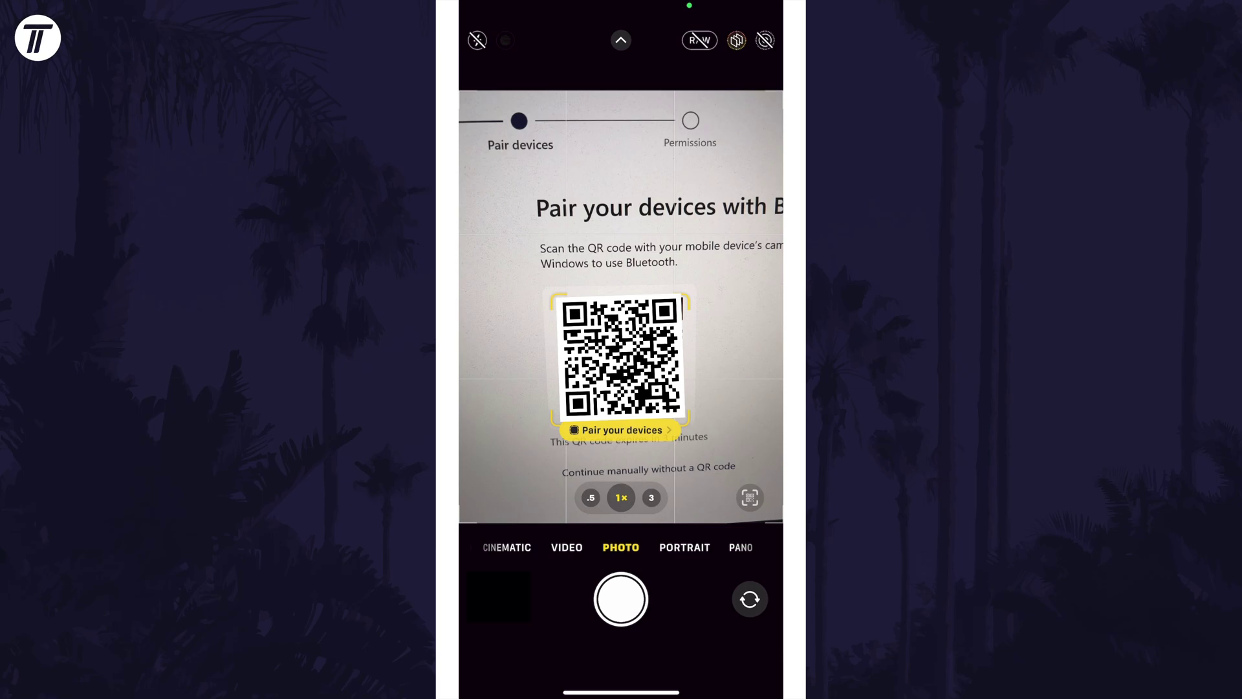
Open the Pair your devices App Clip from the scanned QR code
click(621, 430)
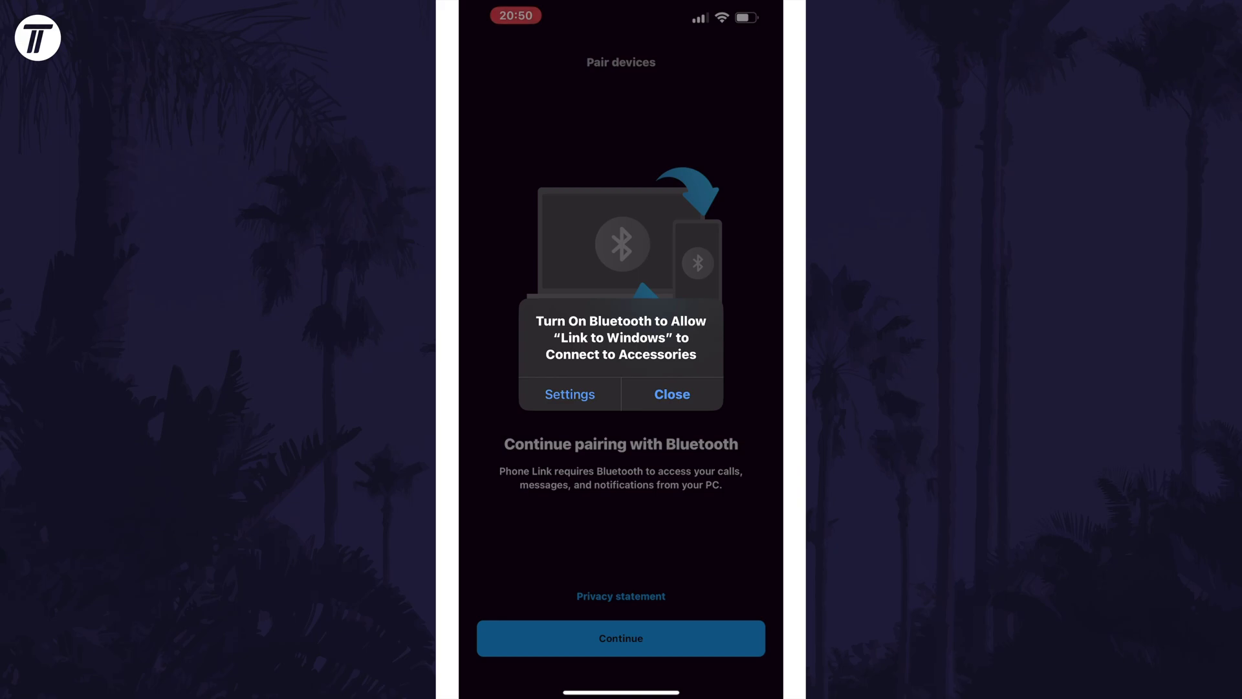
Turn on iPhone Bluetooth in Settings, then switch back to Link to Windows
click(569, 394)
click(734, 111)
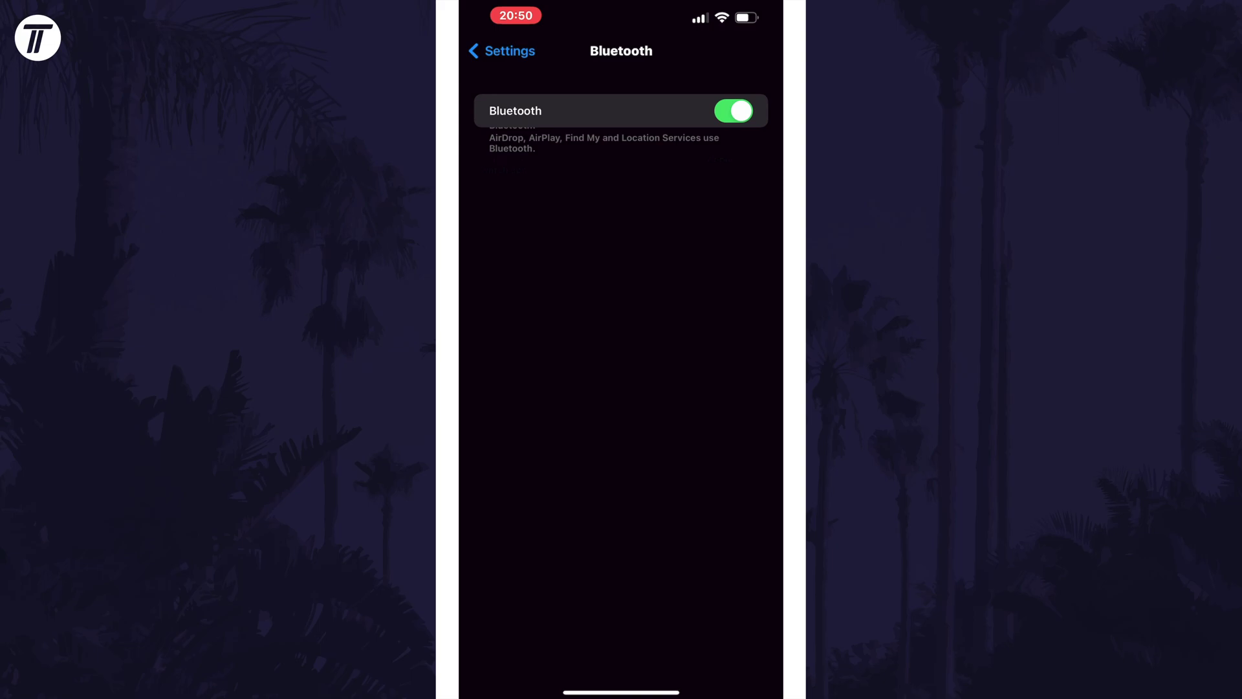
drag(622, 690, 621, 408)
click(596, 360)
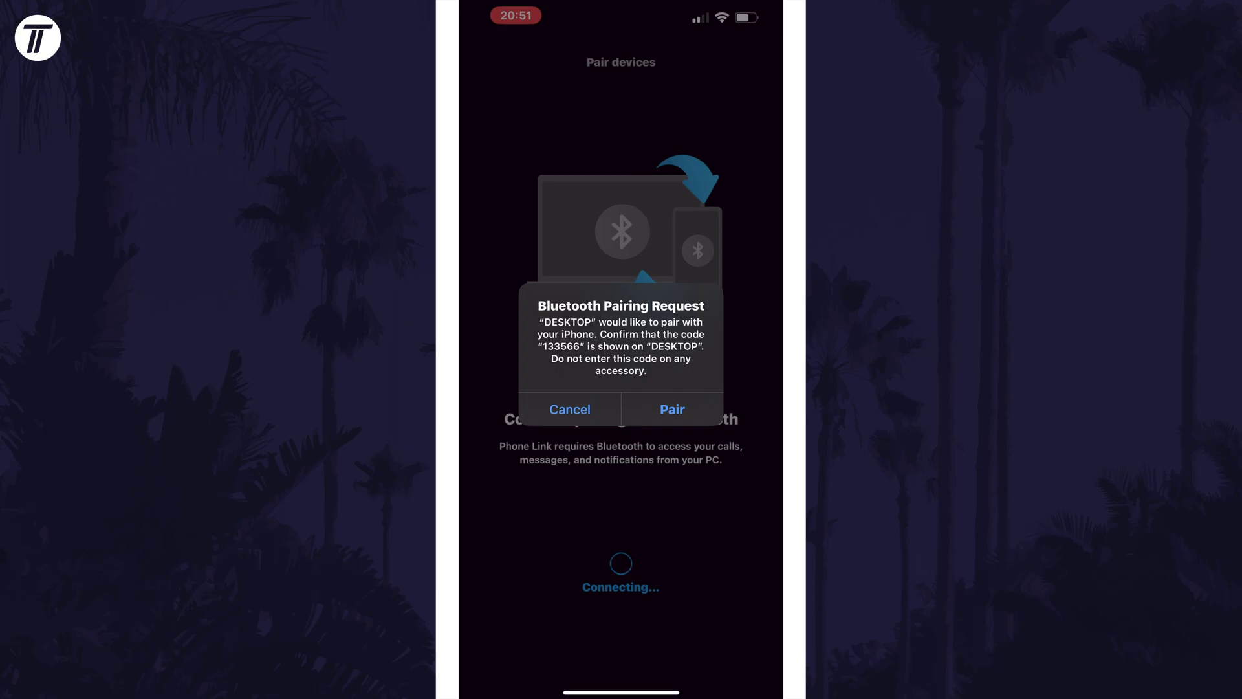
Accept Bluetooth pairing code 133566 on the iPhone and on the PC
click(672, 408)
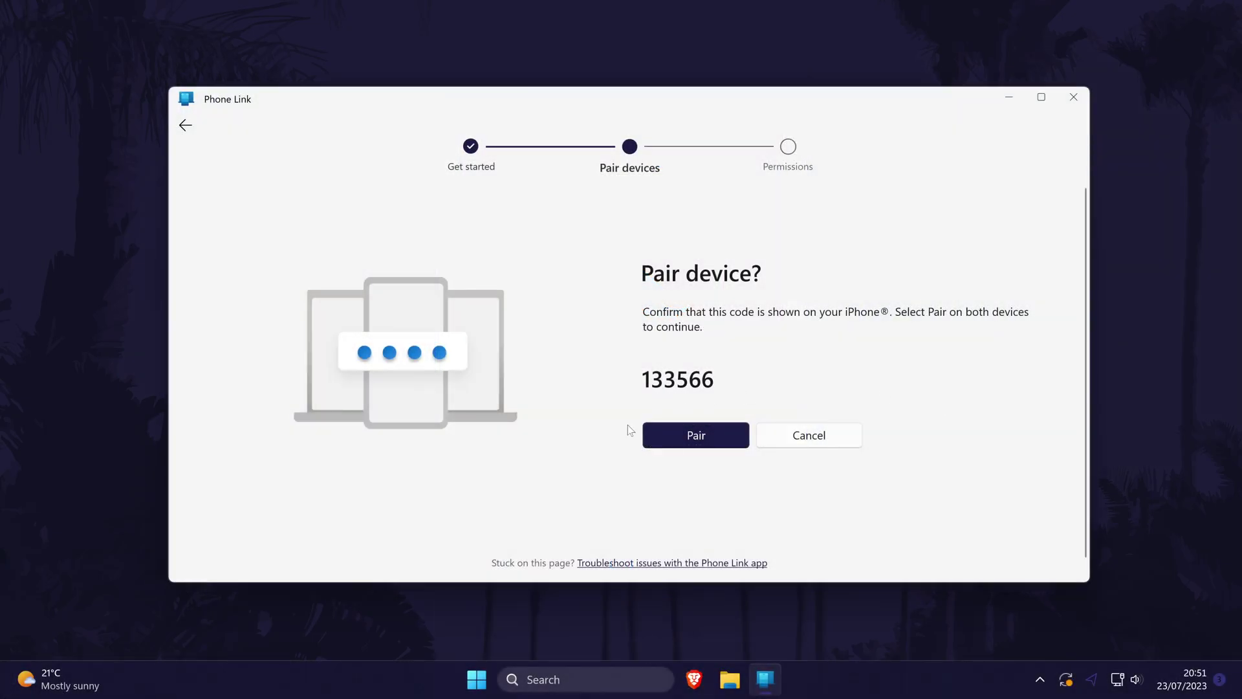
click(708, 438)
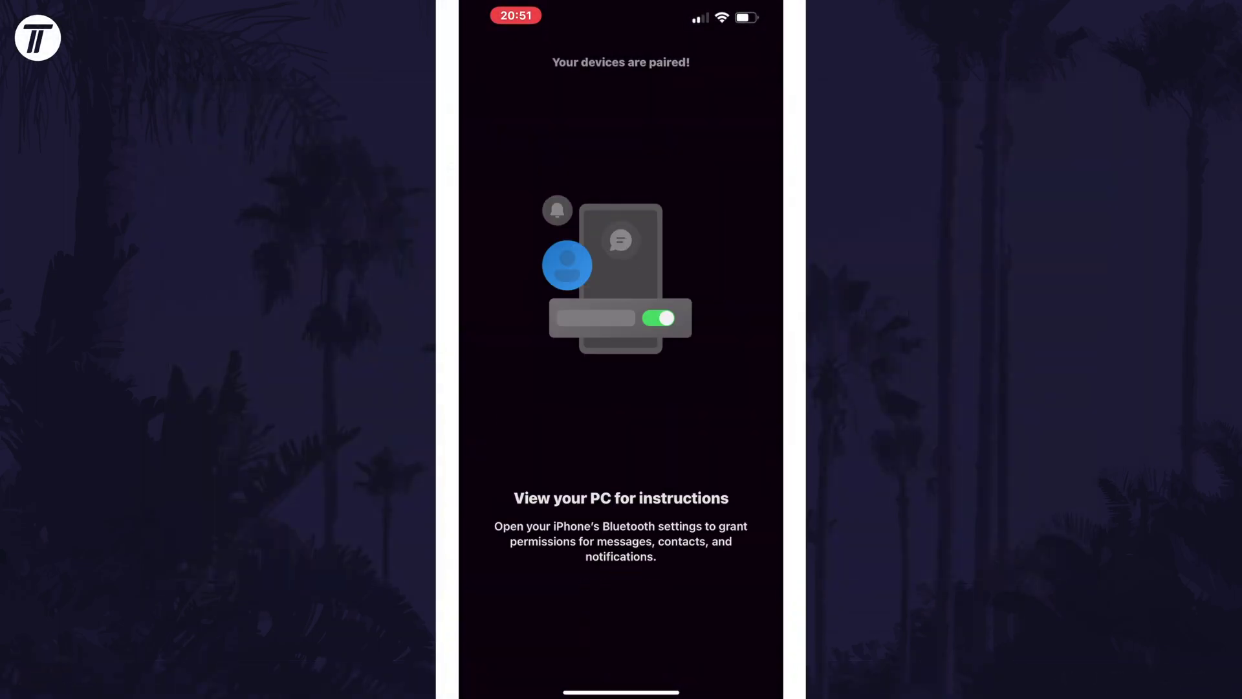
Allow DESKTOP to receive the iPhone's notifications
click(672, 411)
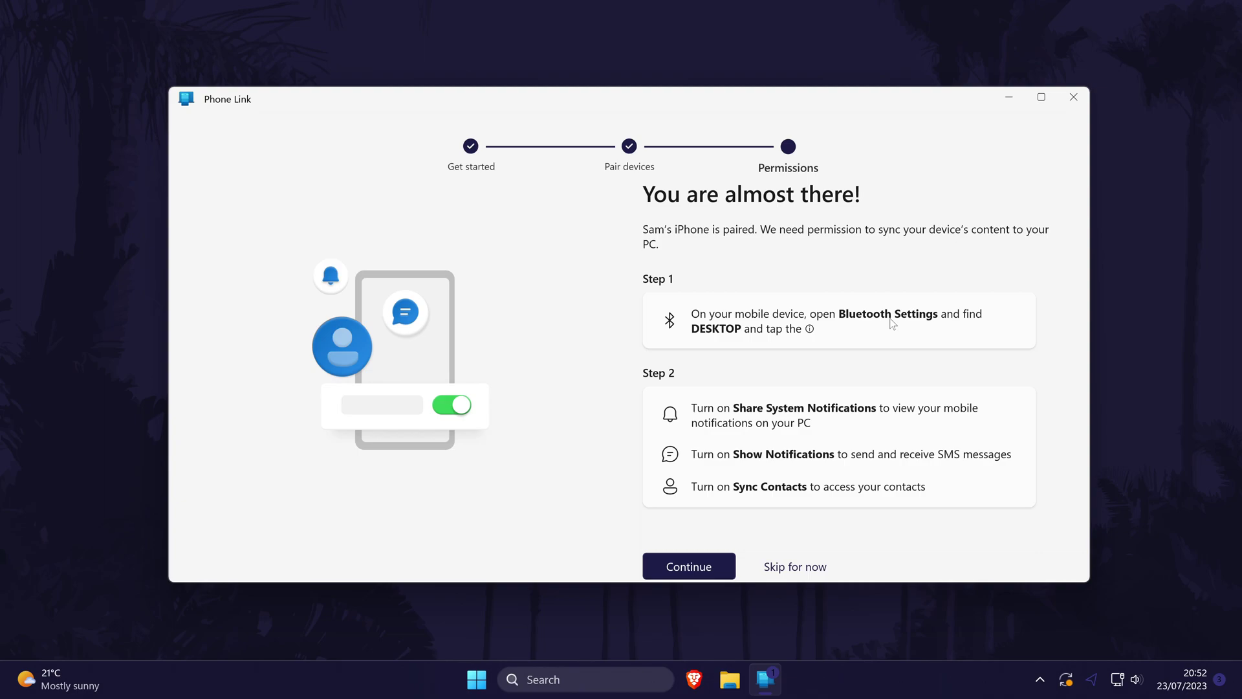
Continue past the Permissions and You are all set pages into Messages
click(707, 565)
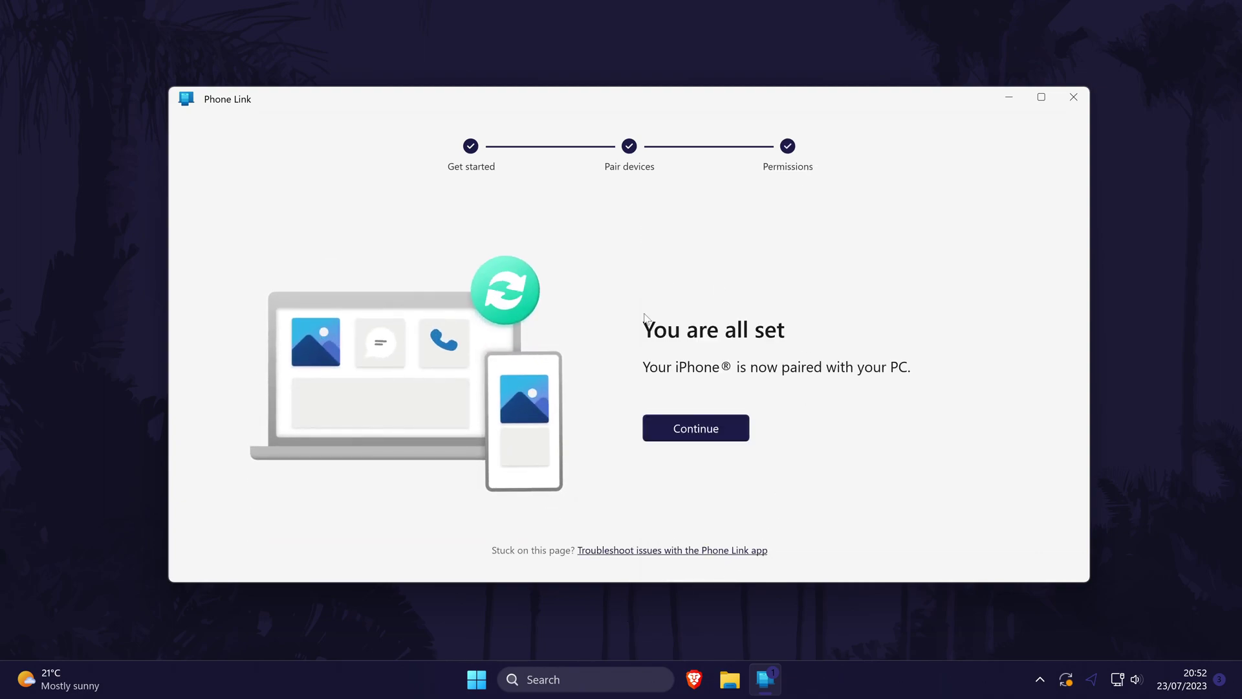
click(723, 434)
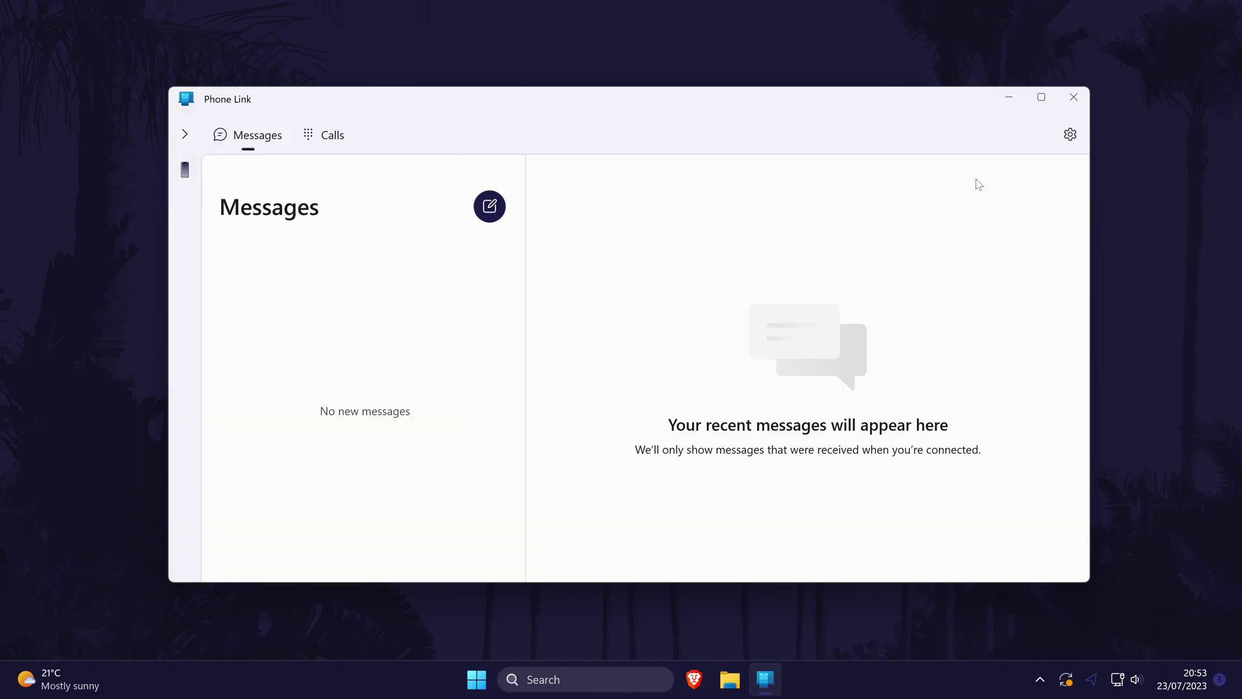
Open Phone Link settings and view the My Devices and General pages
click(1069, 135)
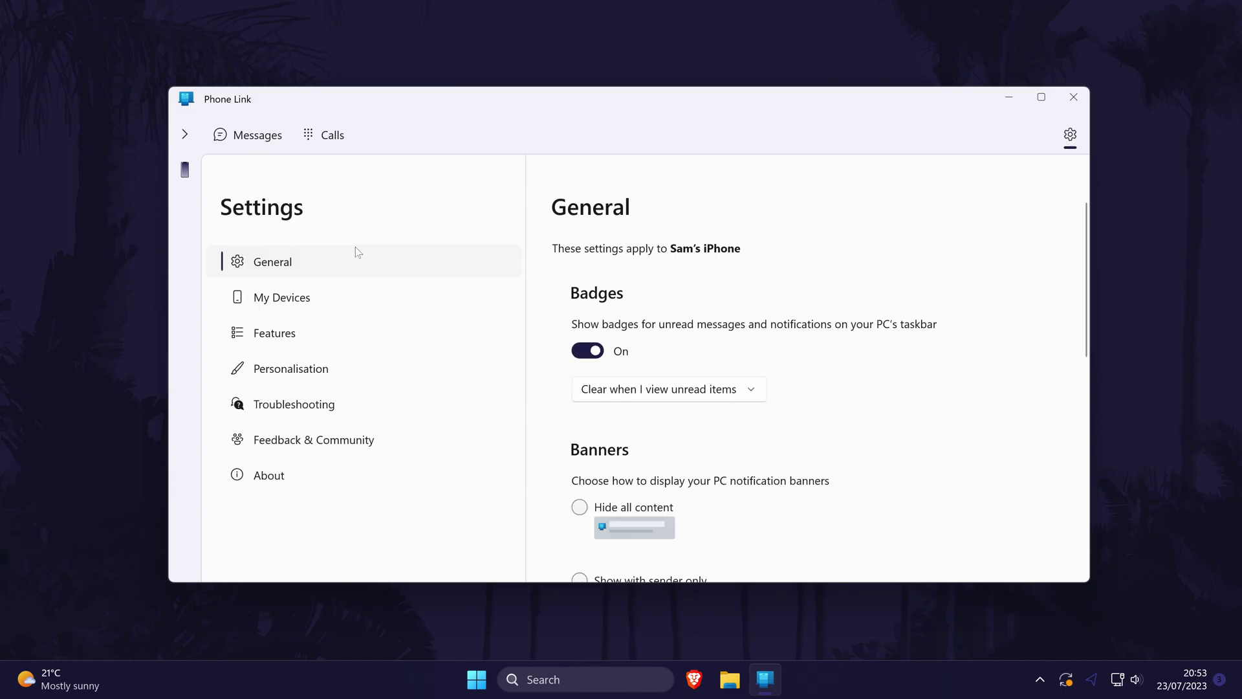
click(341, 298)
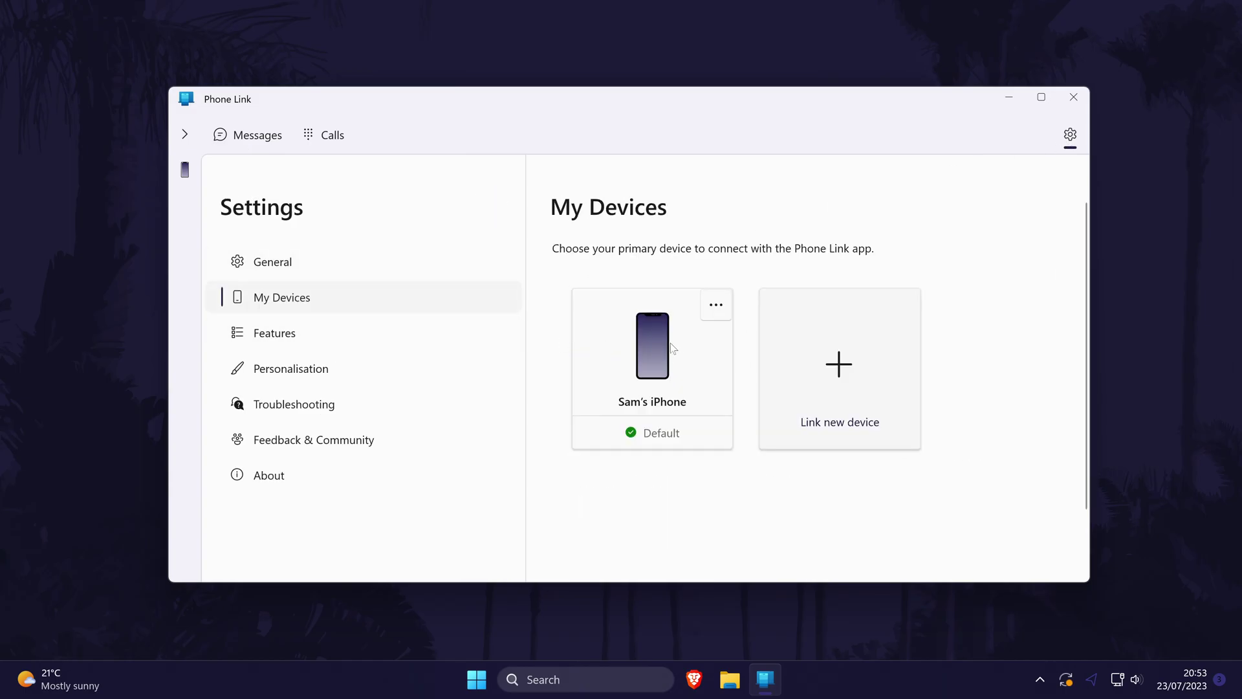
click(267, 264)
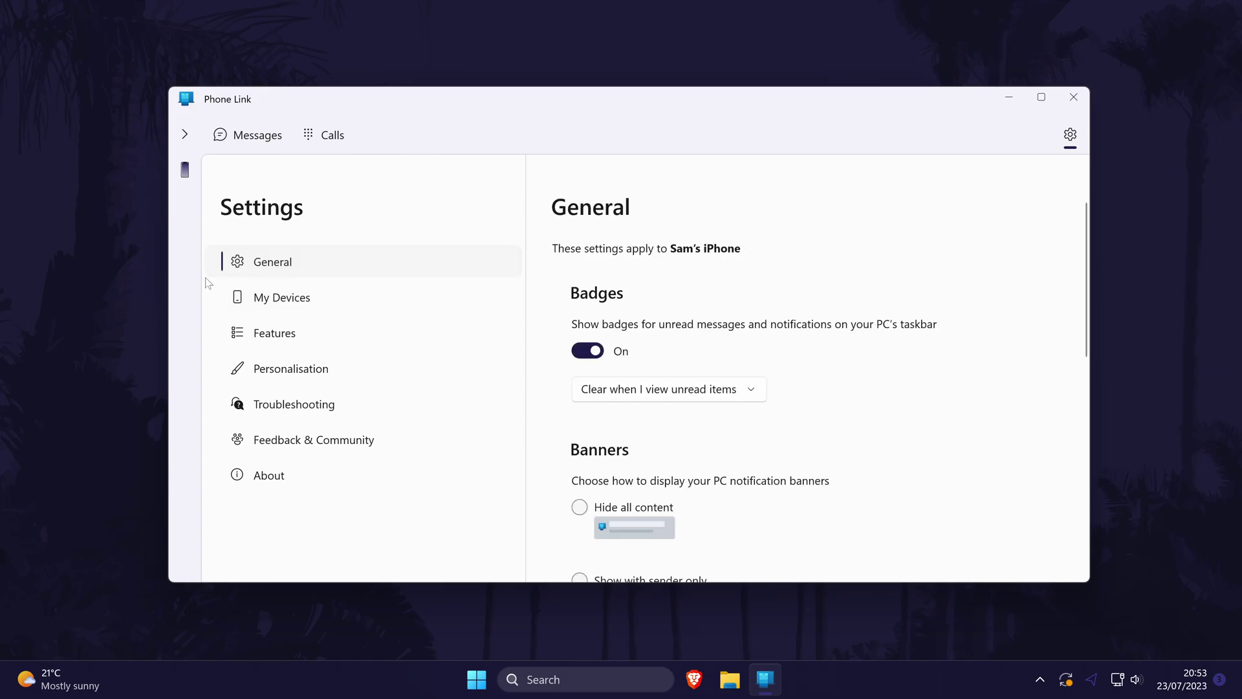
click(328, 286)
scroll(703, 284, down, 2)
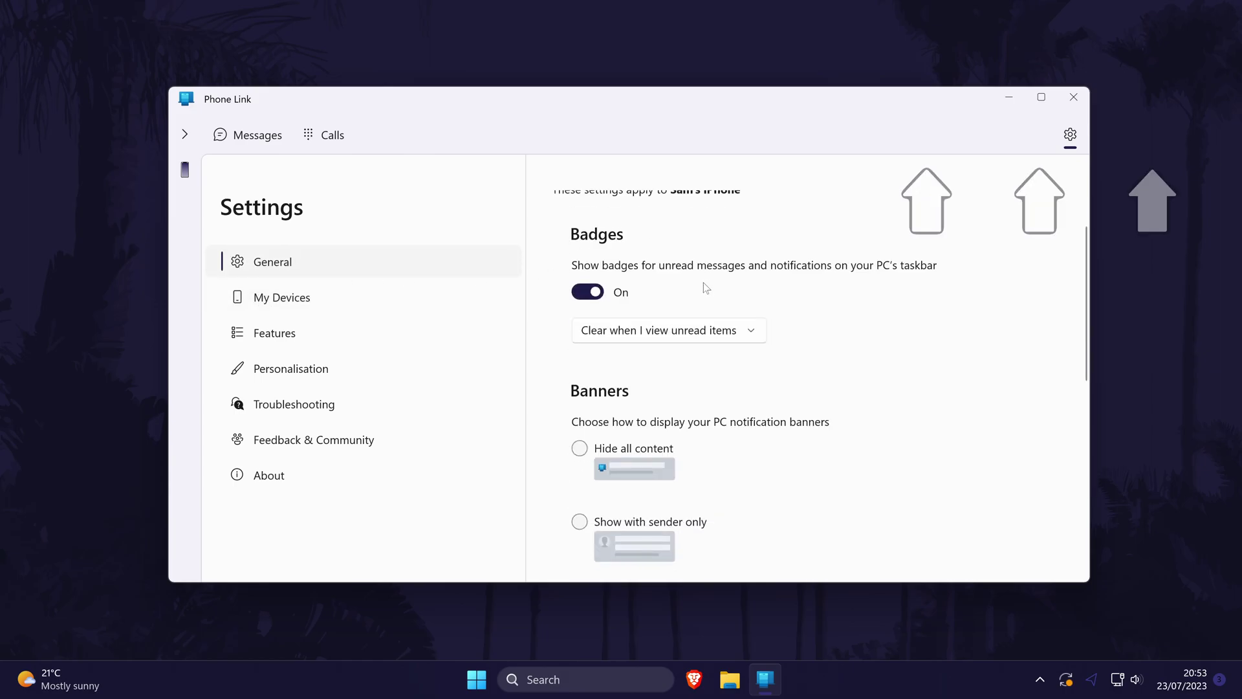
scroll(657, 254, down, 2)
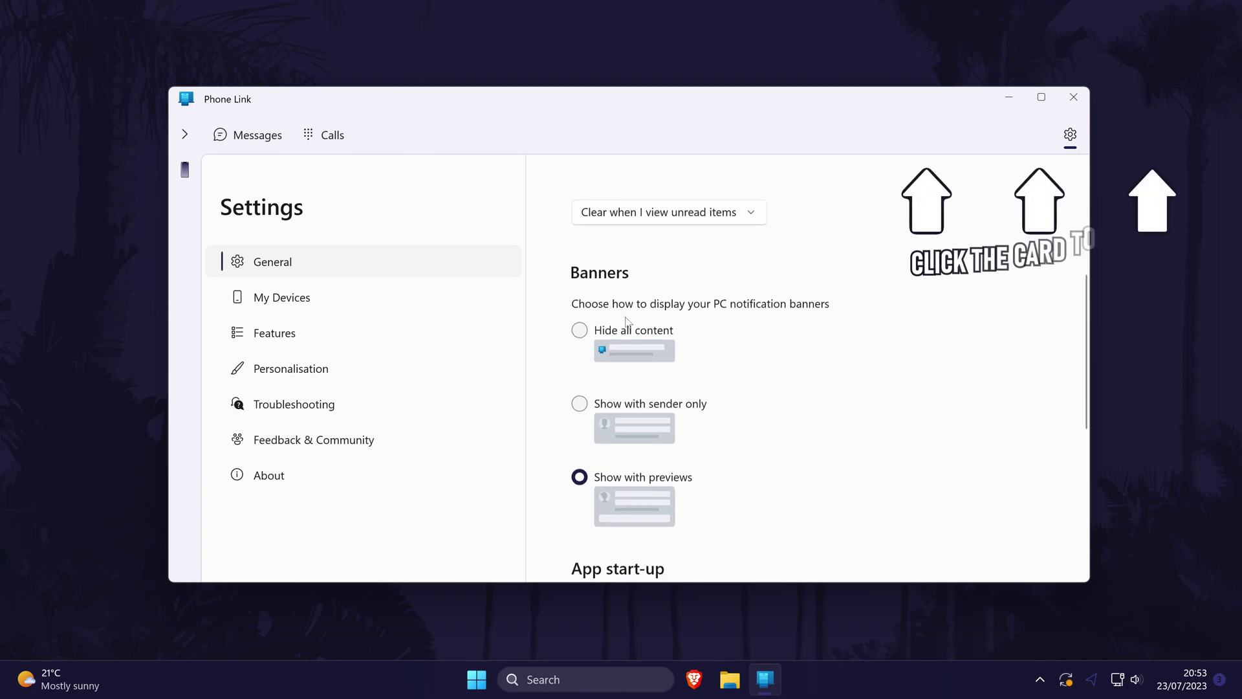
scroll(640, 291, down, 1)
scroll(659, 292, down, 3)
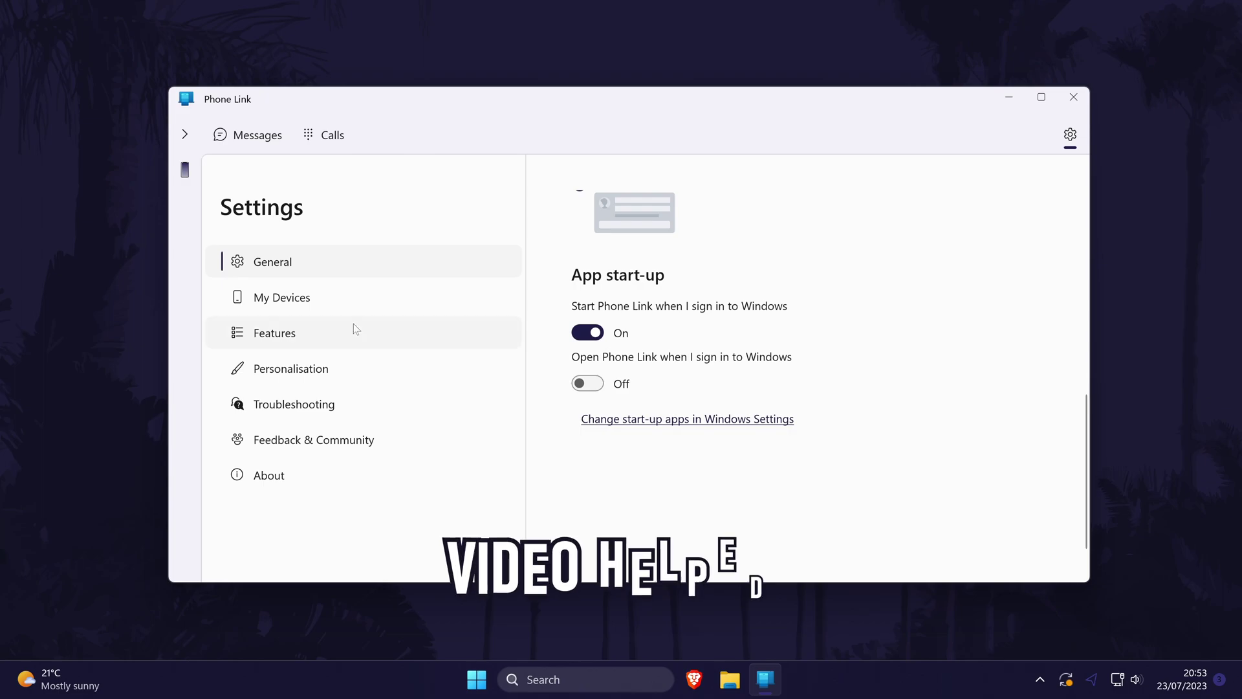
Check the linked iPhone's options, then view the Features and Personalisation pages
click(352, 304)
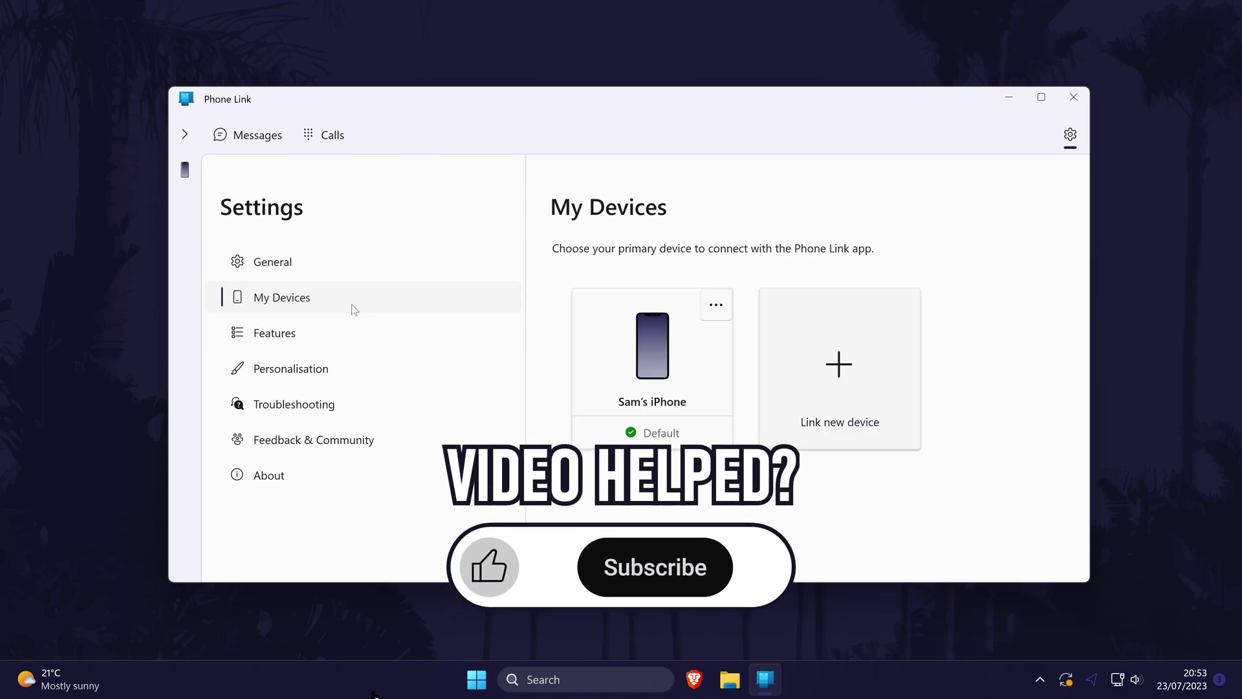
click(724, 306)
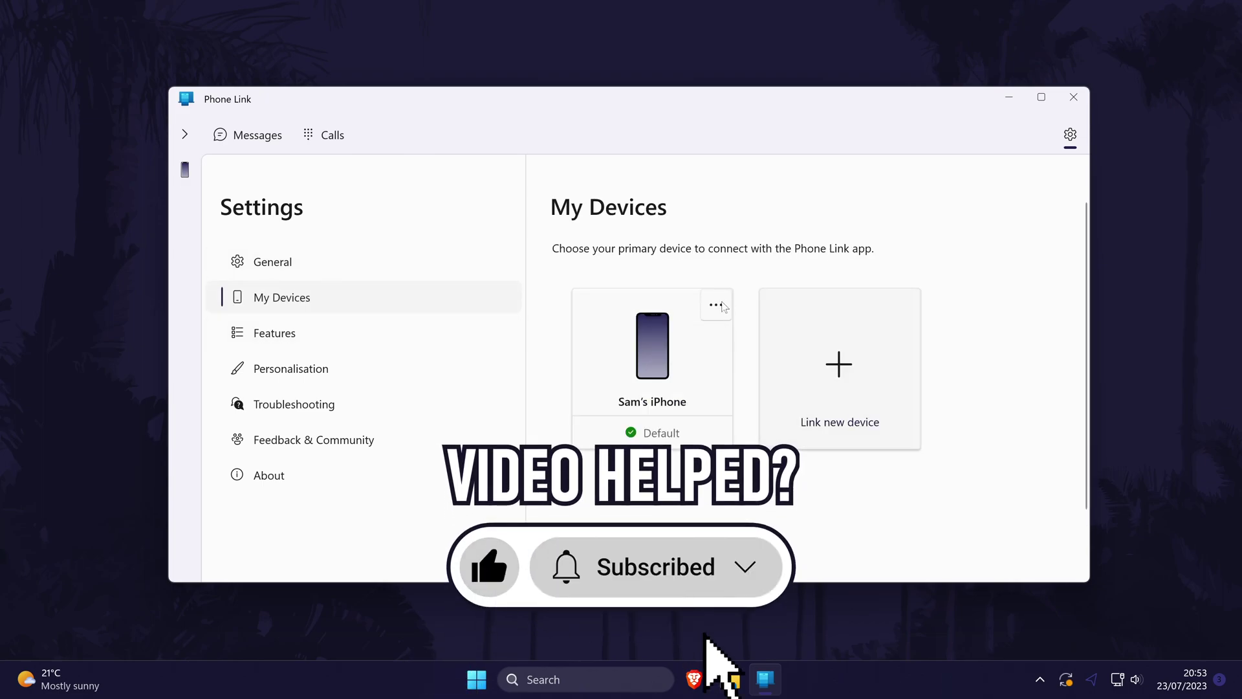
click(347, 332)
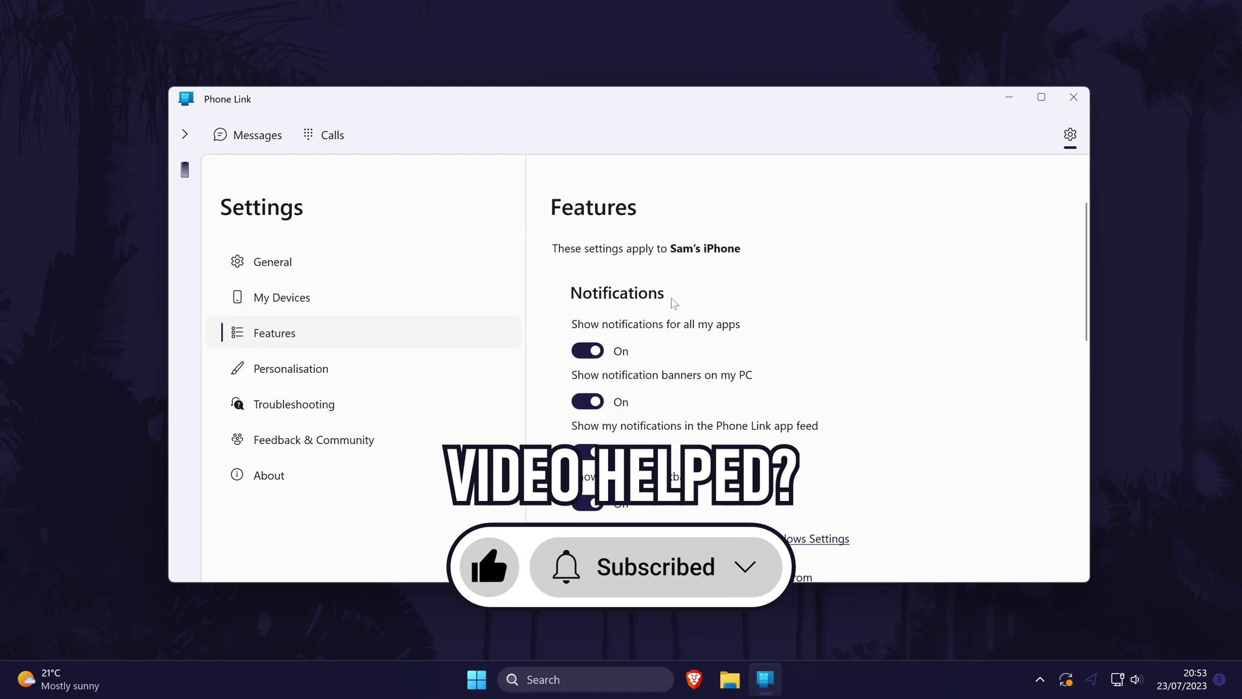
scroll(672, 304, down, 2)
scroll(679, 281, down, 2)
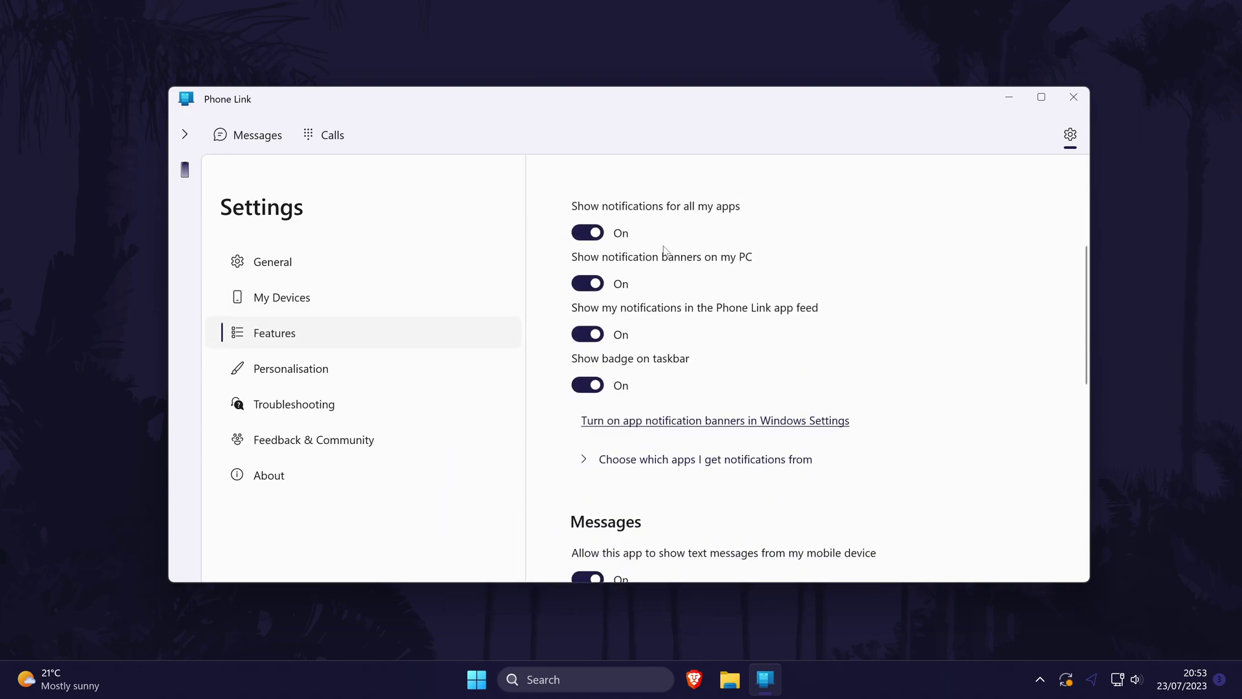
scroll(666, 250, down, 1)
scroll(660, 243, down, 1)
scroll(657, 245, down, 4)
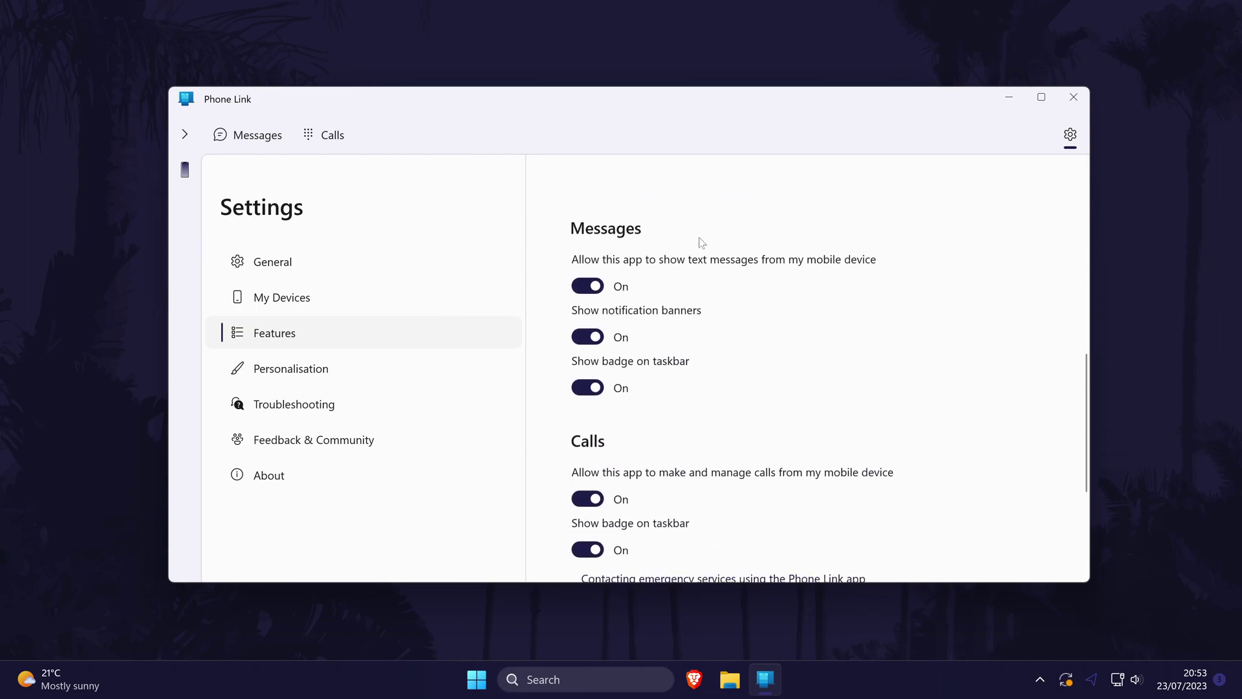
scroll(659, 248, down, 4)
click(296, 369)
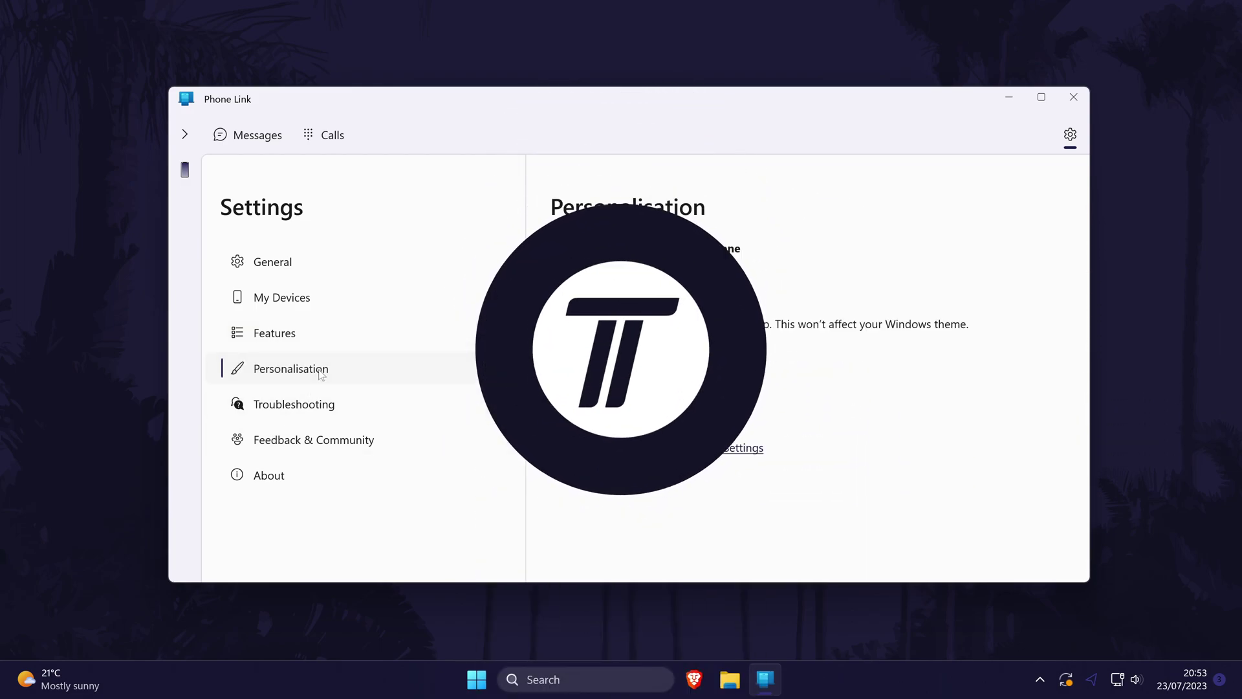